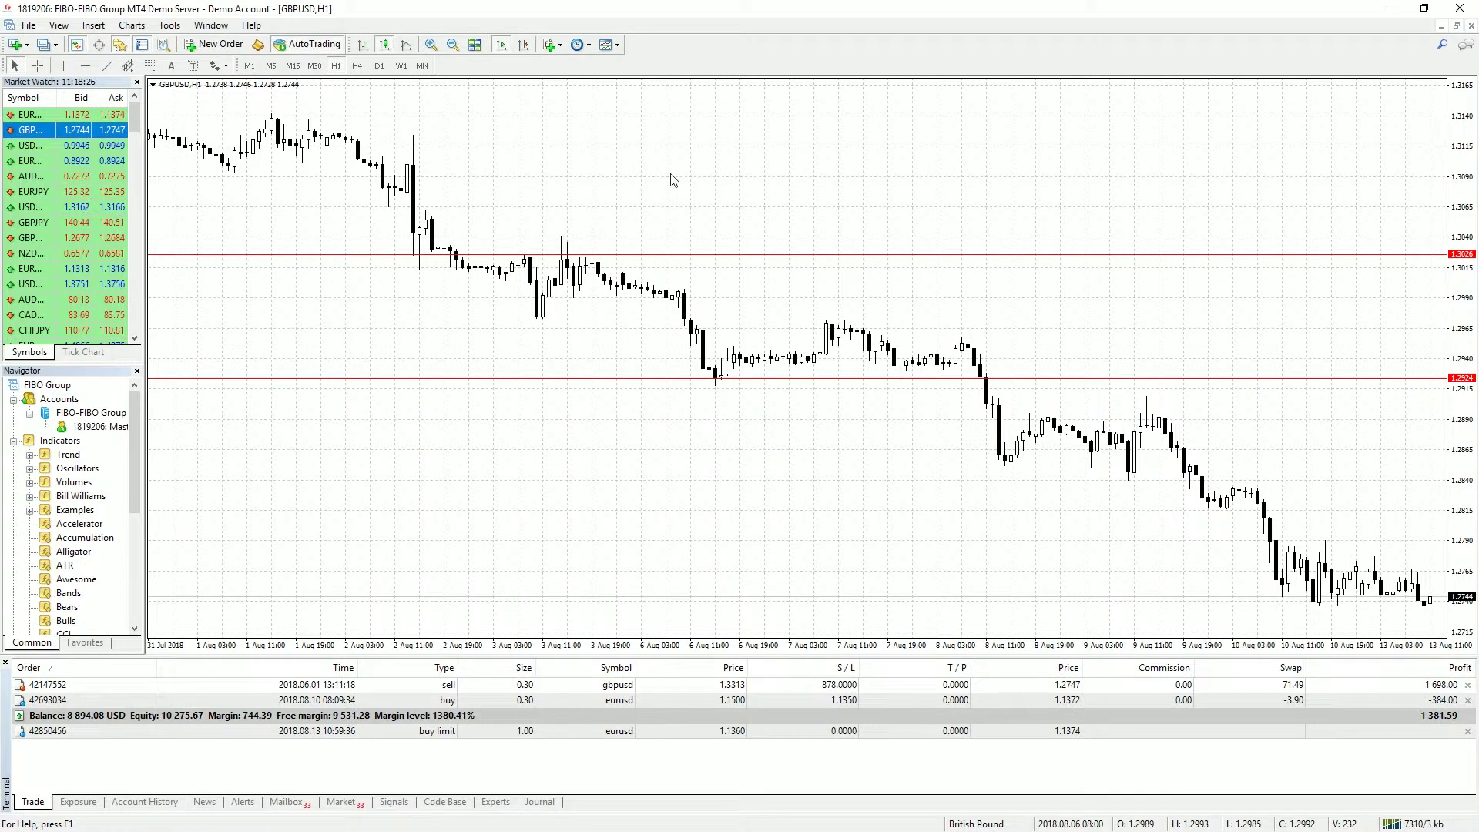
# - Choose the Green On Black colour scheme in the GBPUSD H1 chart properties
pyautogui.rightClick(612, 199)
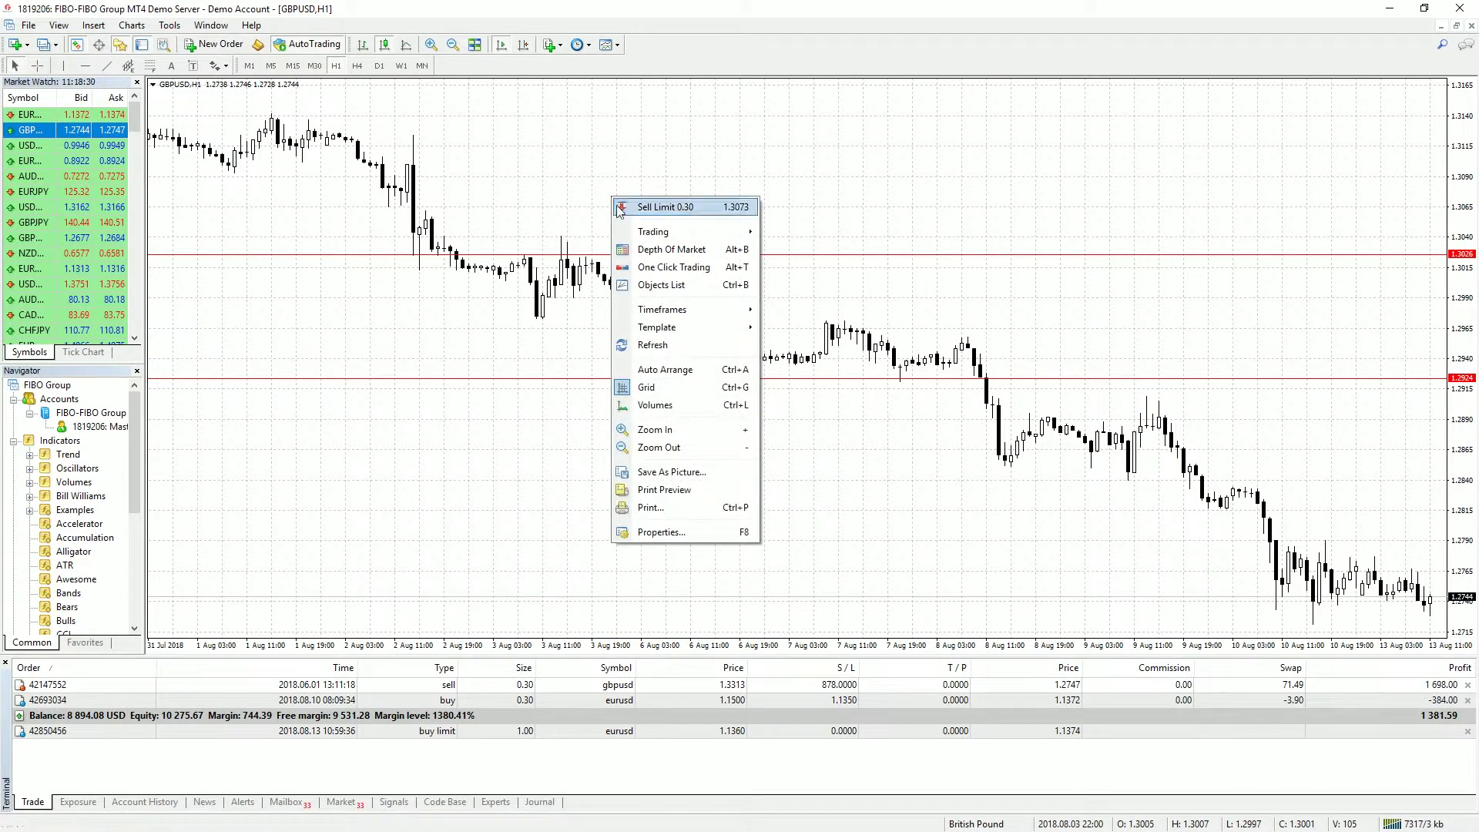
pyautogui.click(664, 534)
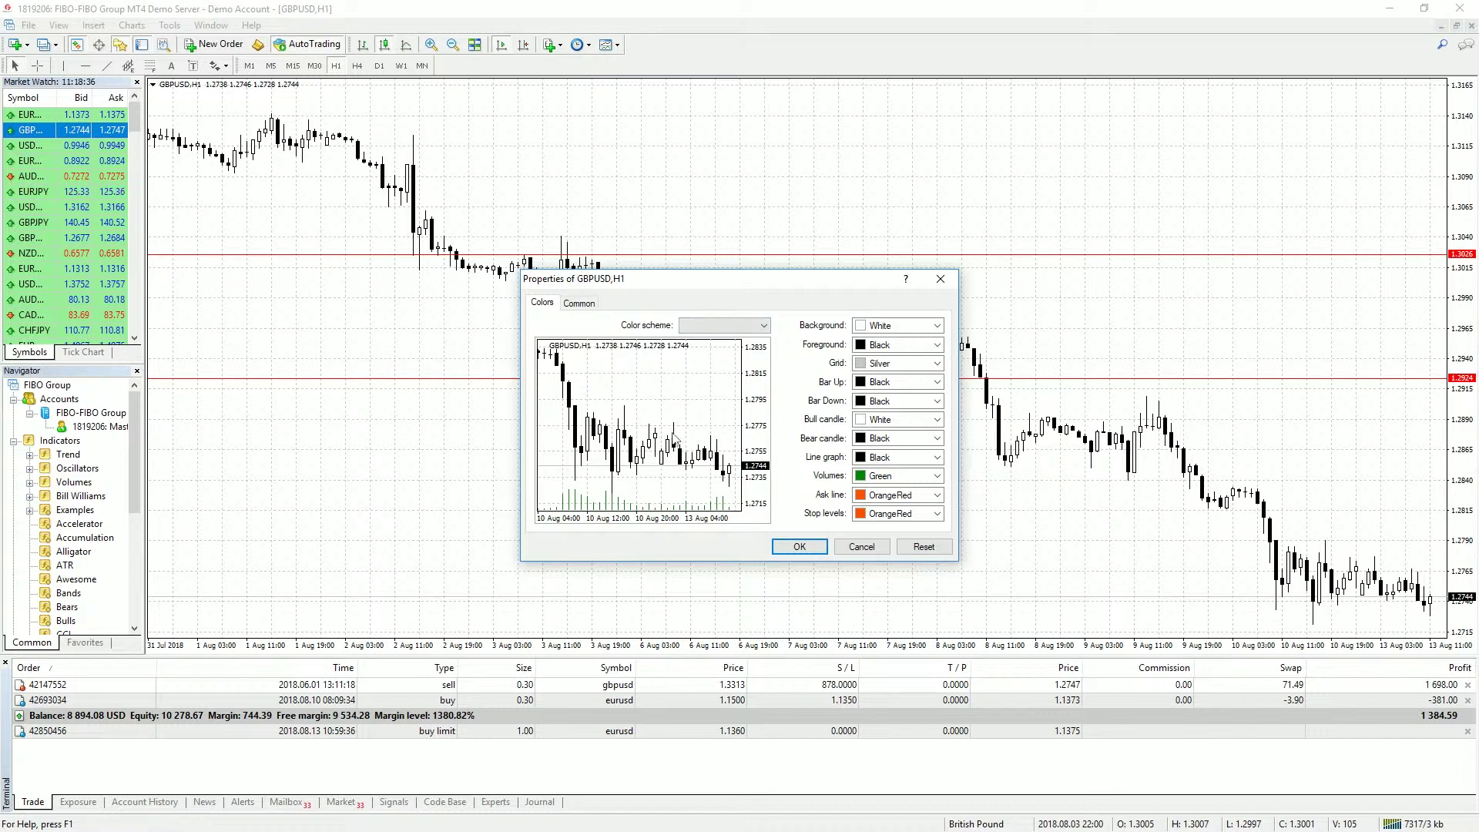
pyautogui.click(765, 326)
pyautogui.click(722, 354)
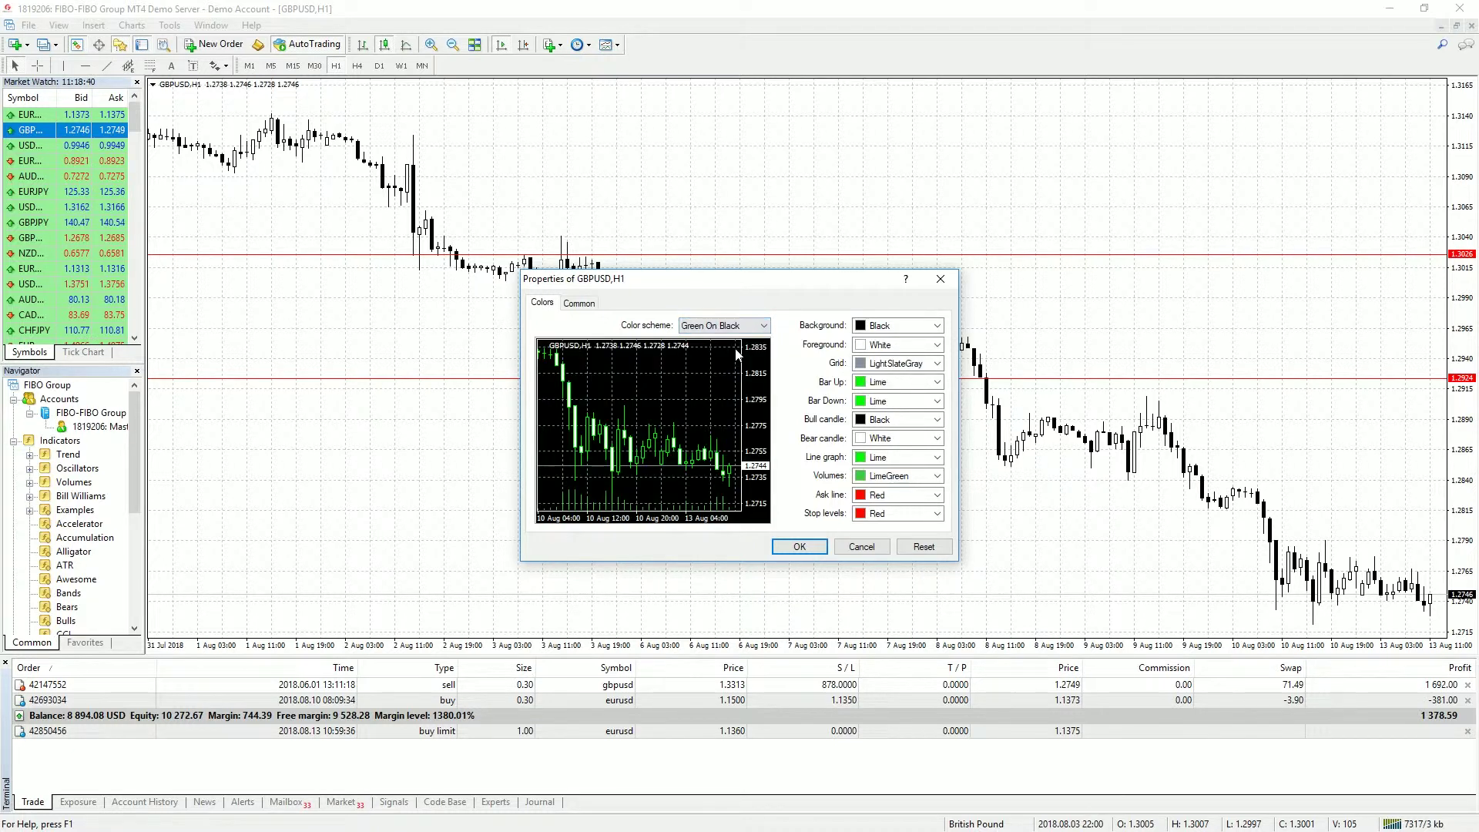
# - Apply the Green On Black colours and add the Alligator indicator with default settings
pyautogui.click(801, 547)
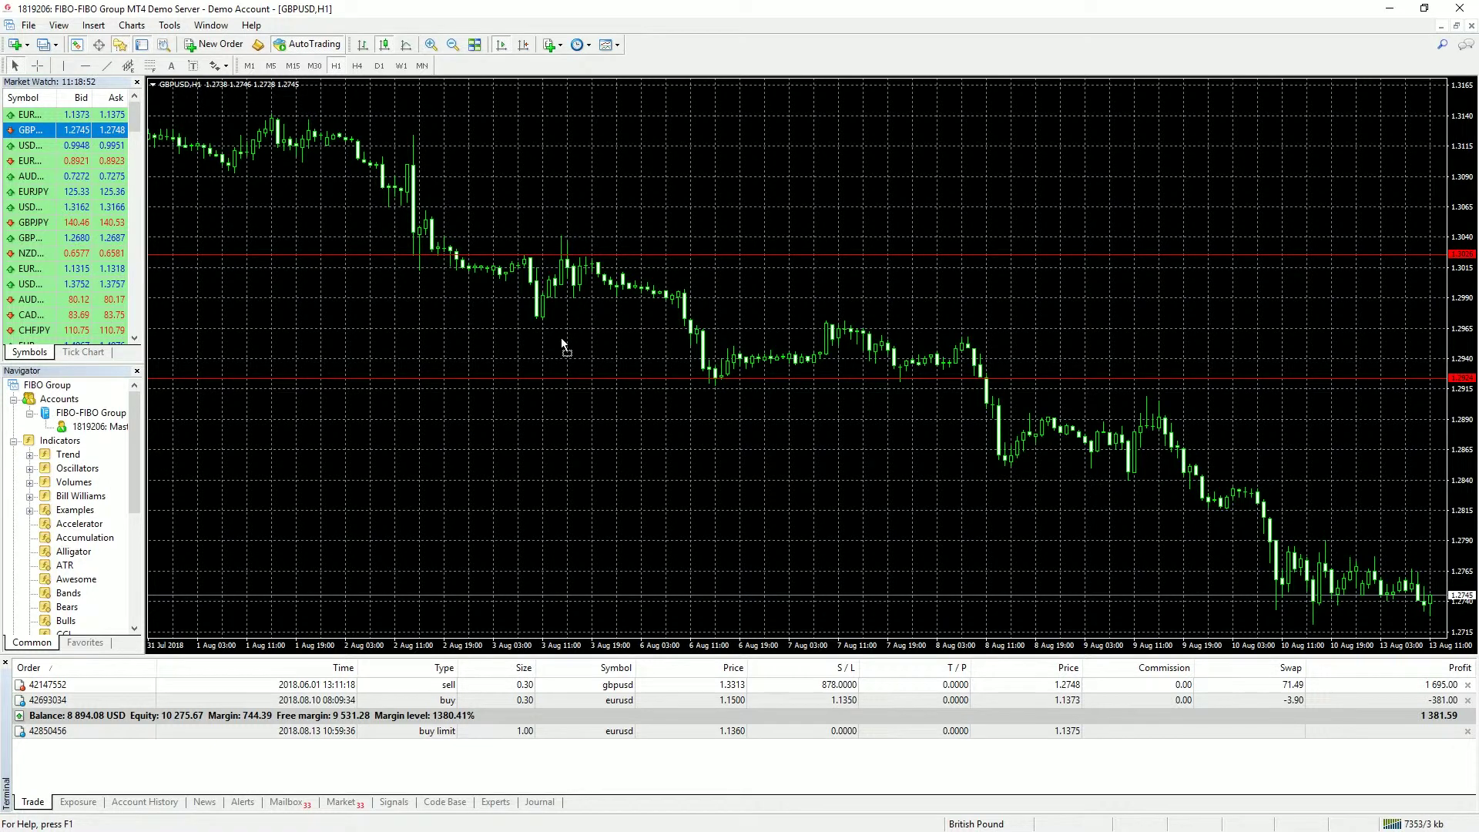
pyautogui.moveTo(560, 337); pyautogui.dragTo(560, 339)
pyautogui.click(710, 447)
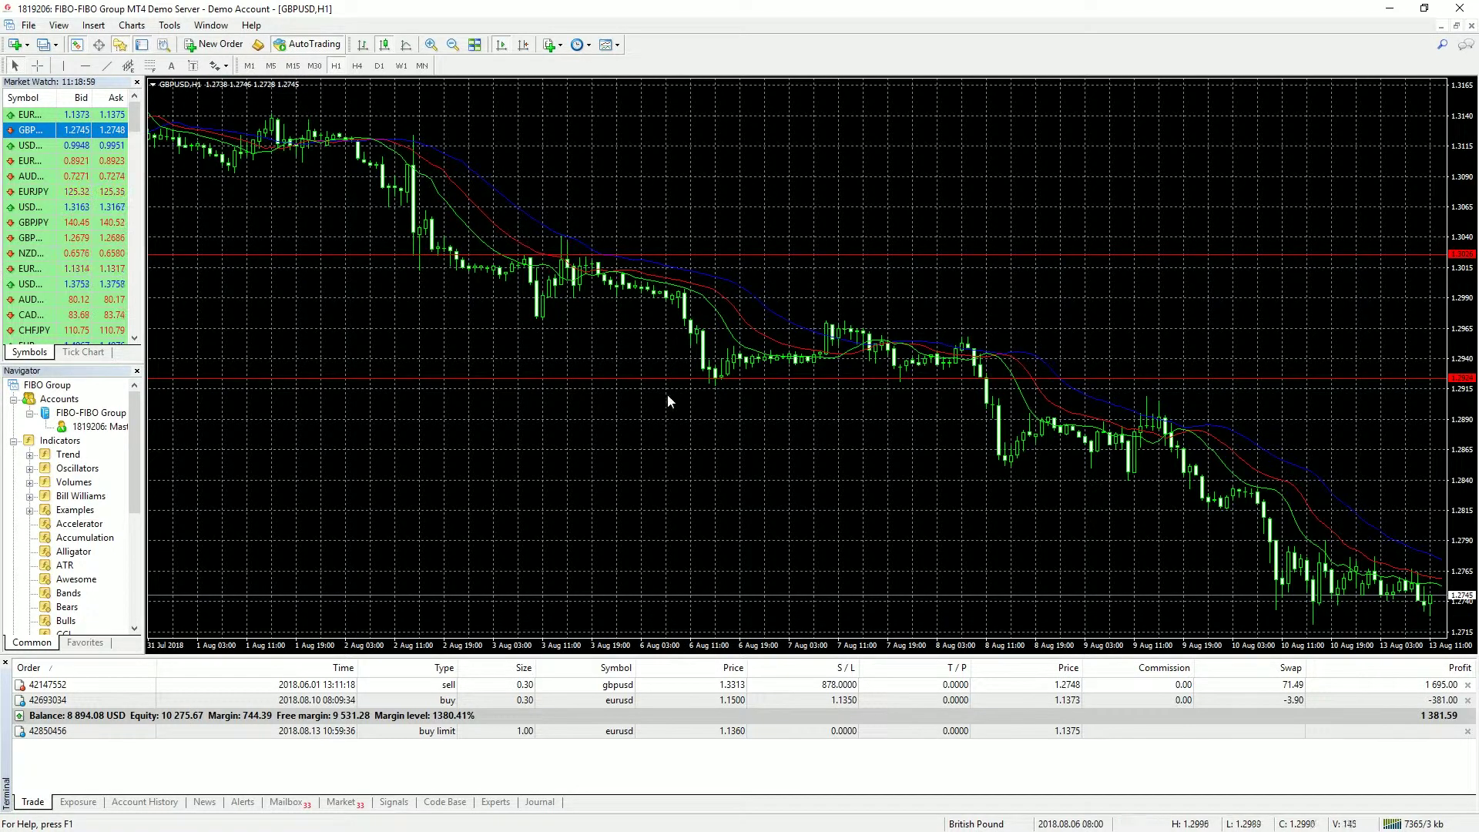
# - Save the chart setup as a template named template_name12
pyautogui.click(131, 25)
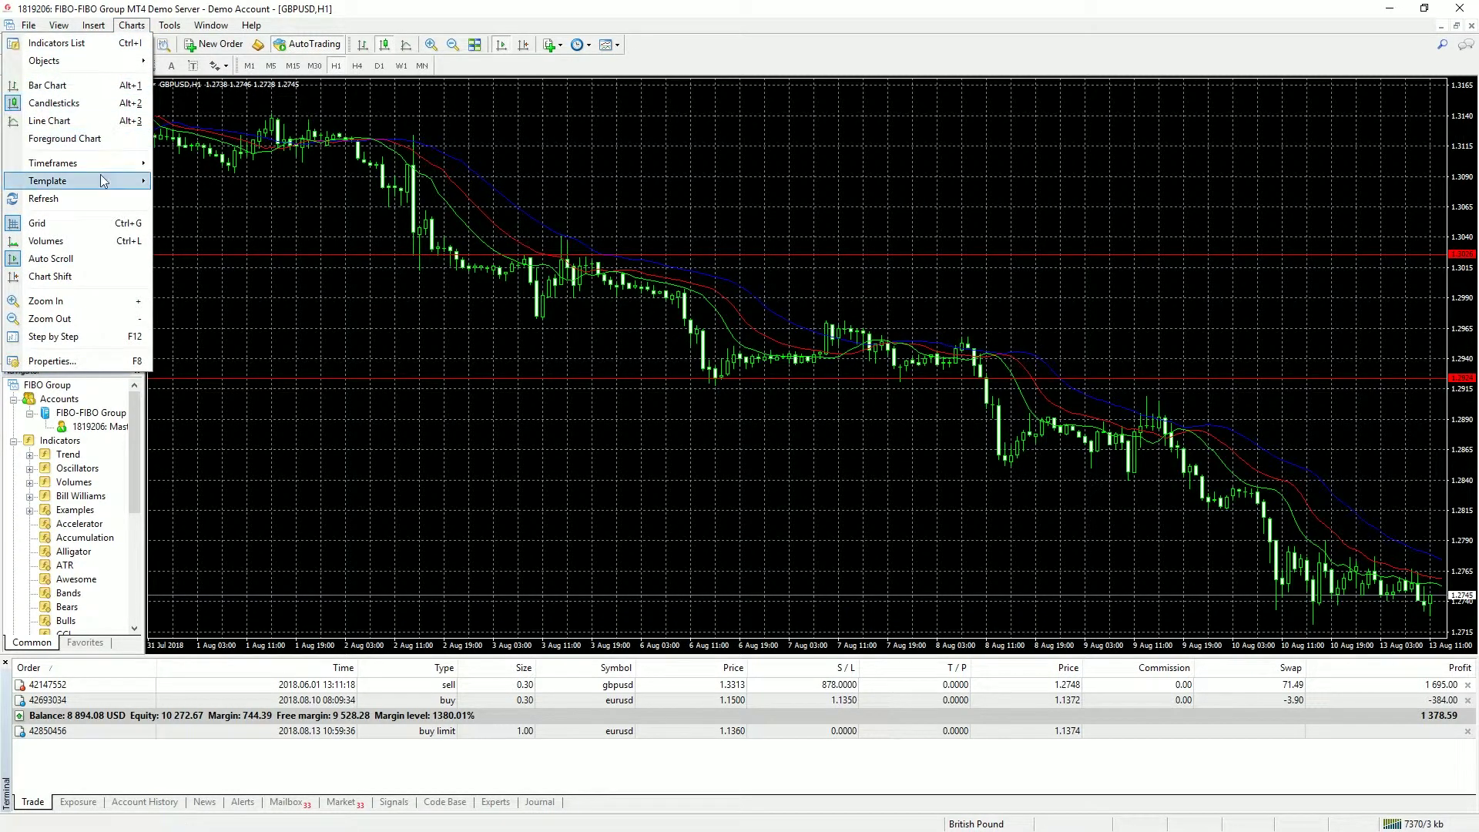
pyautogui.moveTo(47, 181)
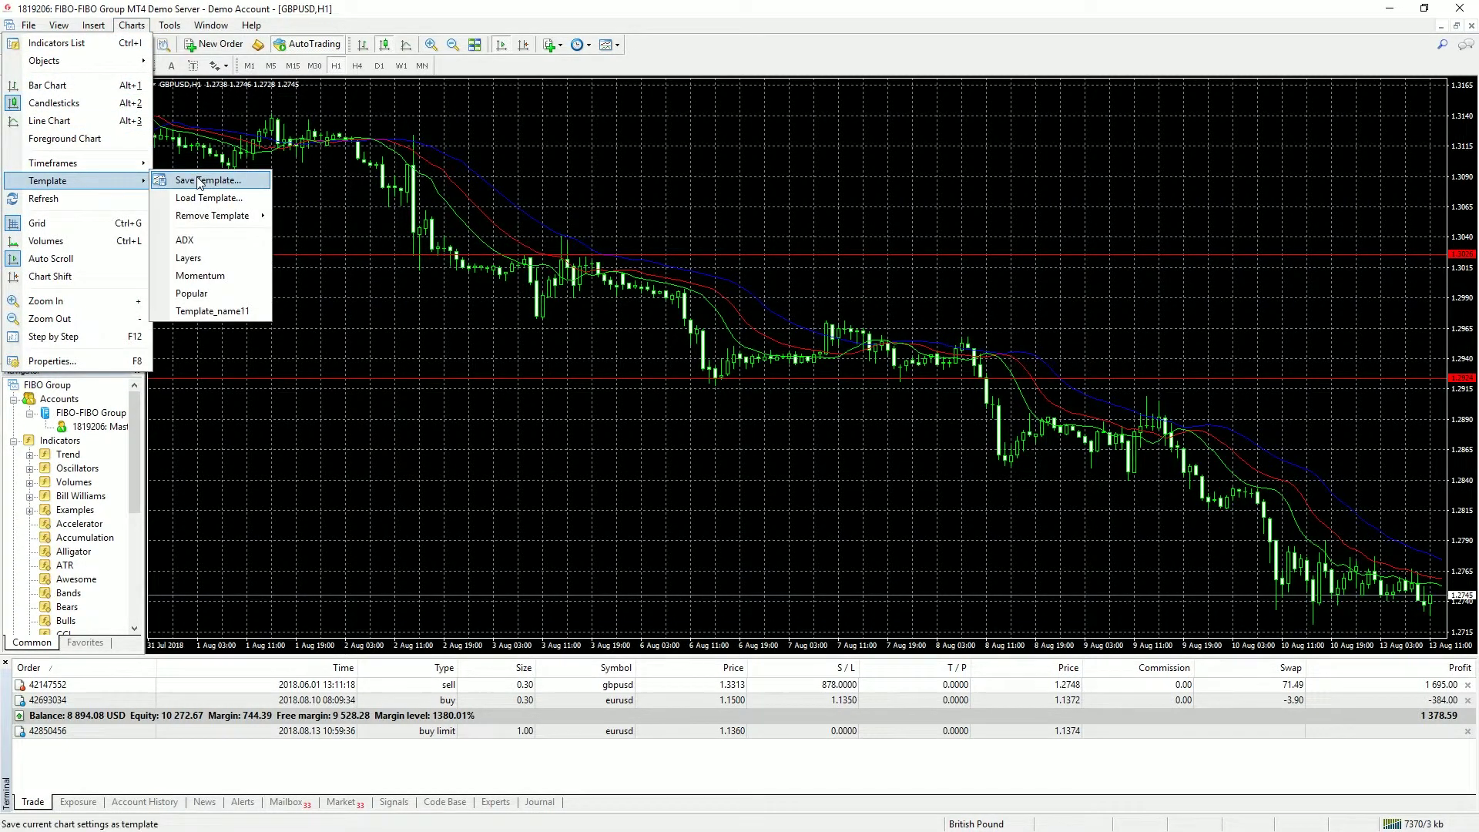
pyautogui.click(205, 180)
pyautogui.write('template_name')
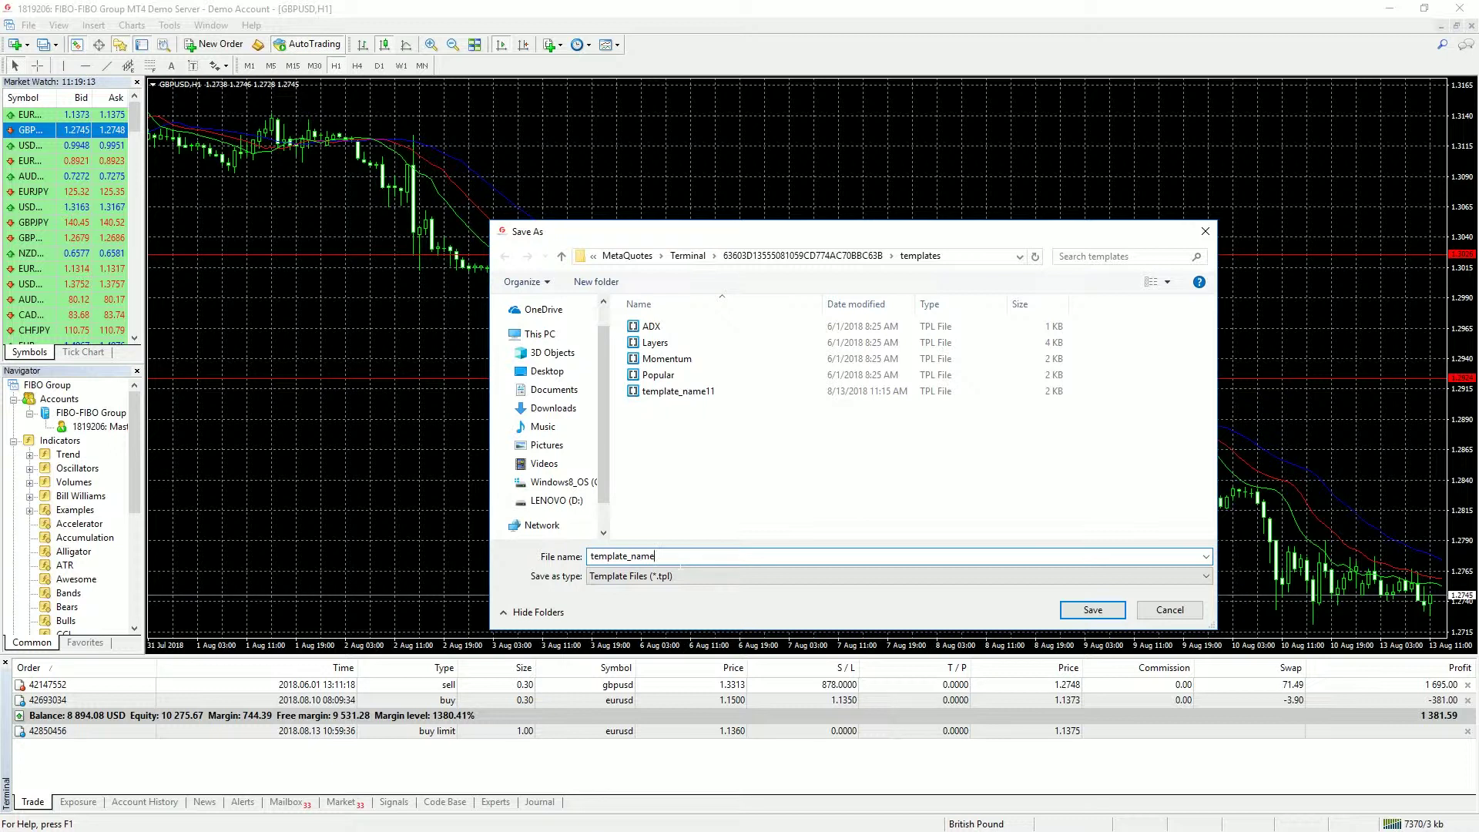
pyautogui.write('12')
pyautogui.click(1091, 611)
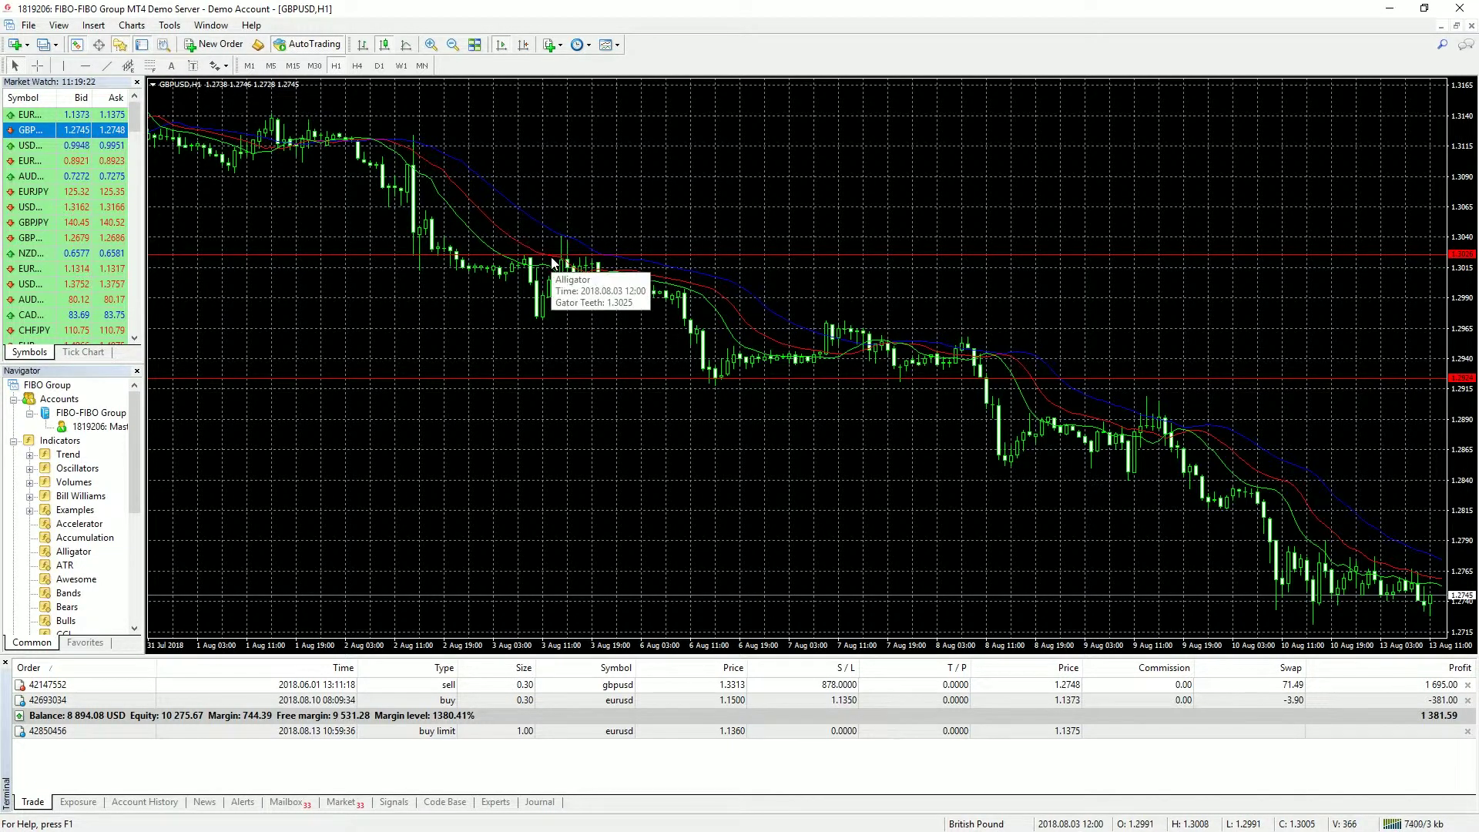
# - Apply template_name12 from the Charts Template menu to the GBPUSD H1 chart
pyautogui.click(132, 26)
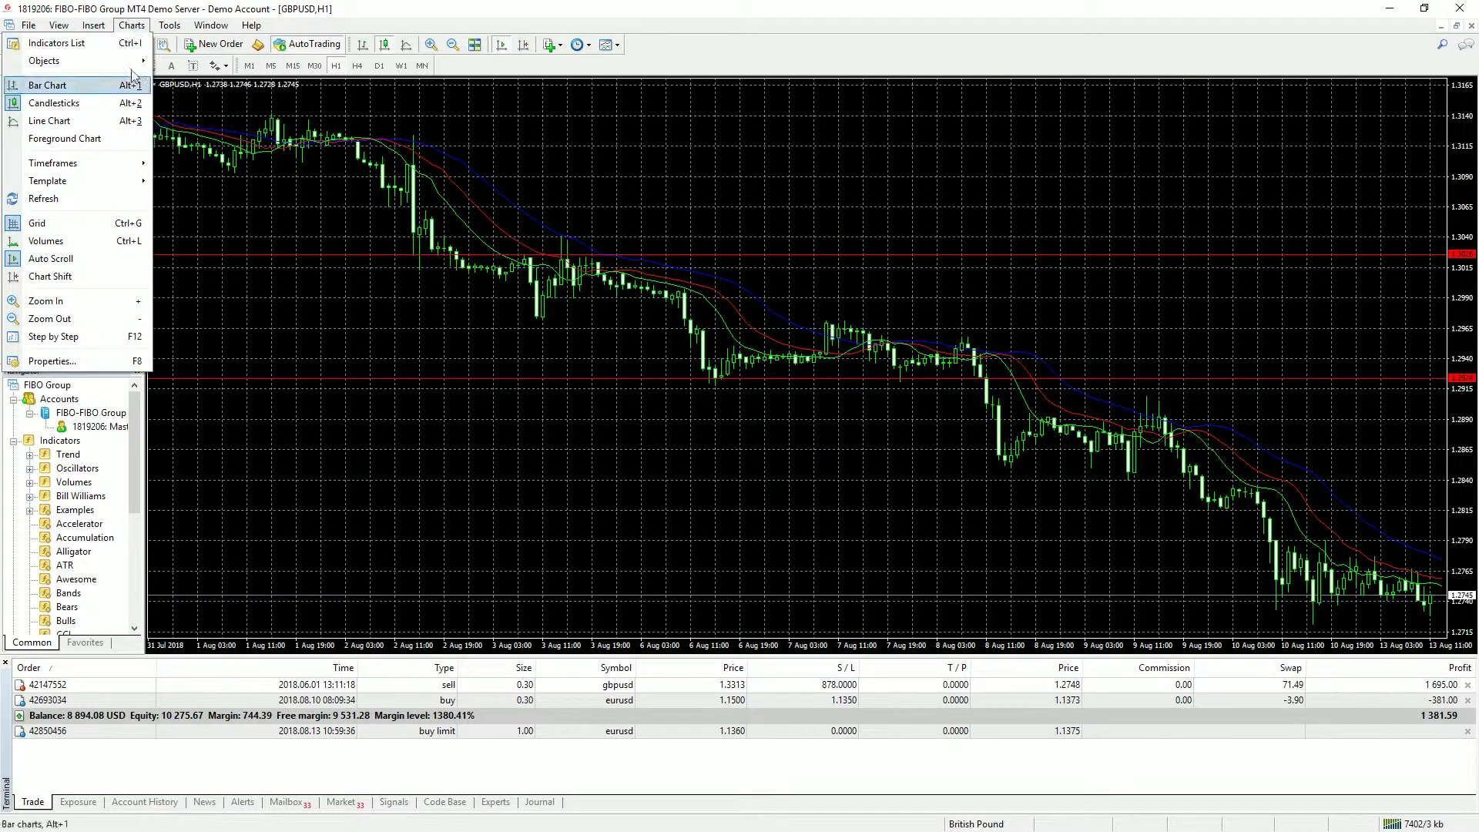
pyautogui.moveTo(48, 180)
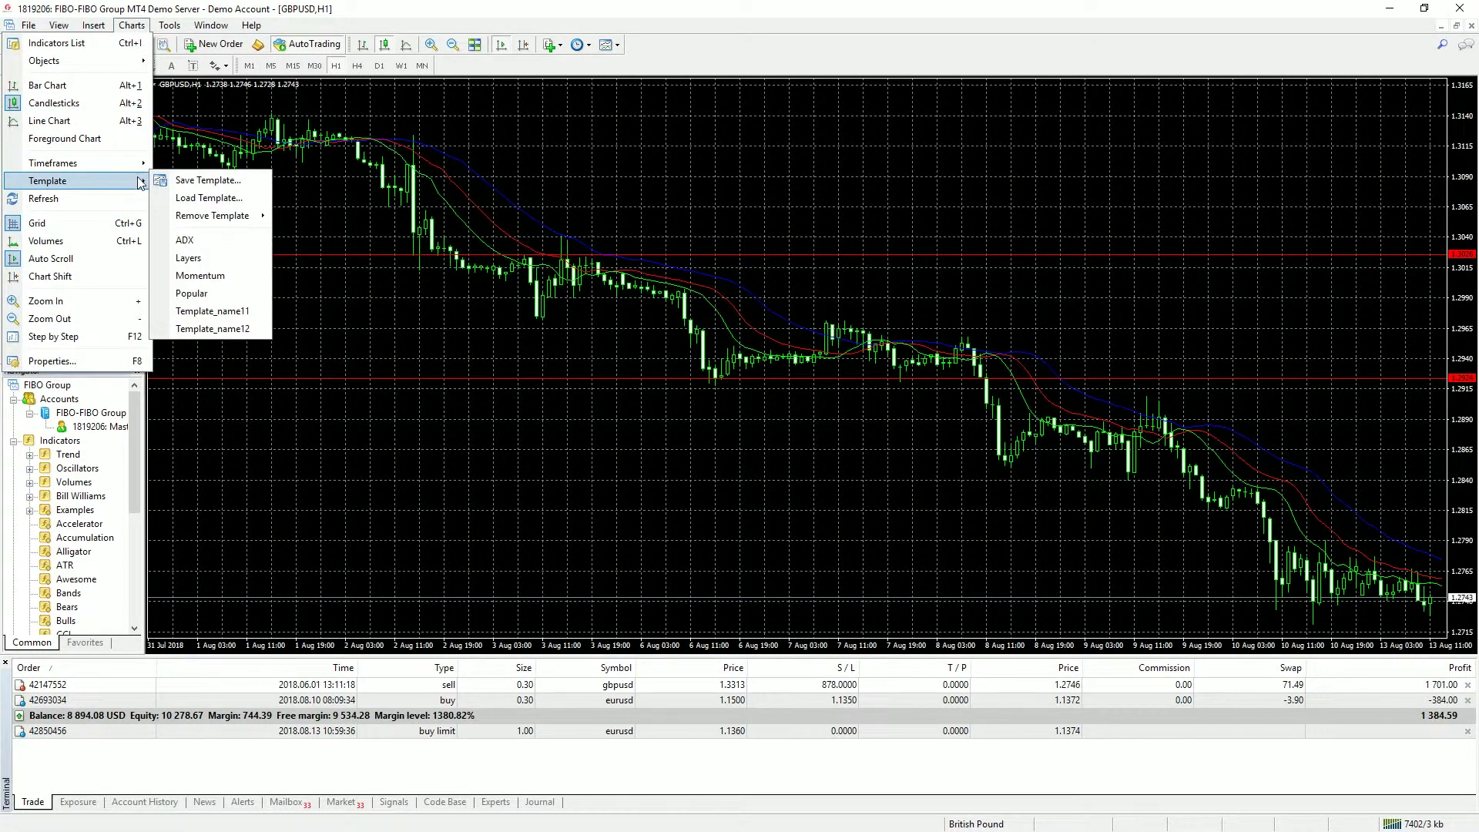
pyautogui.click(235, 331)
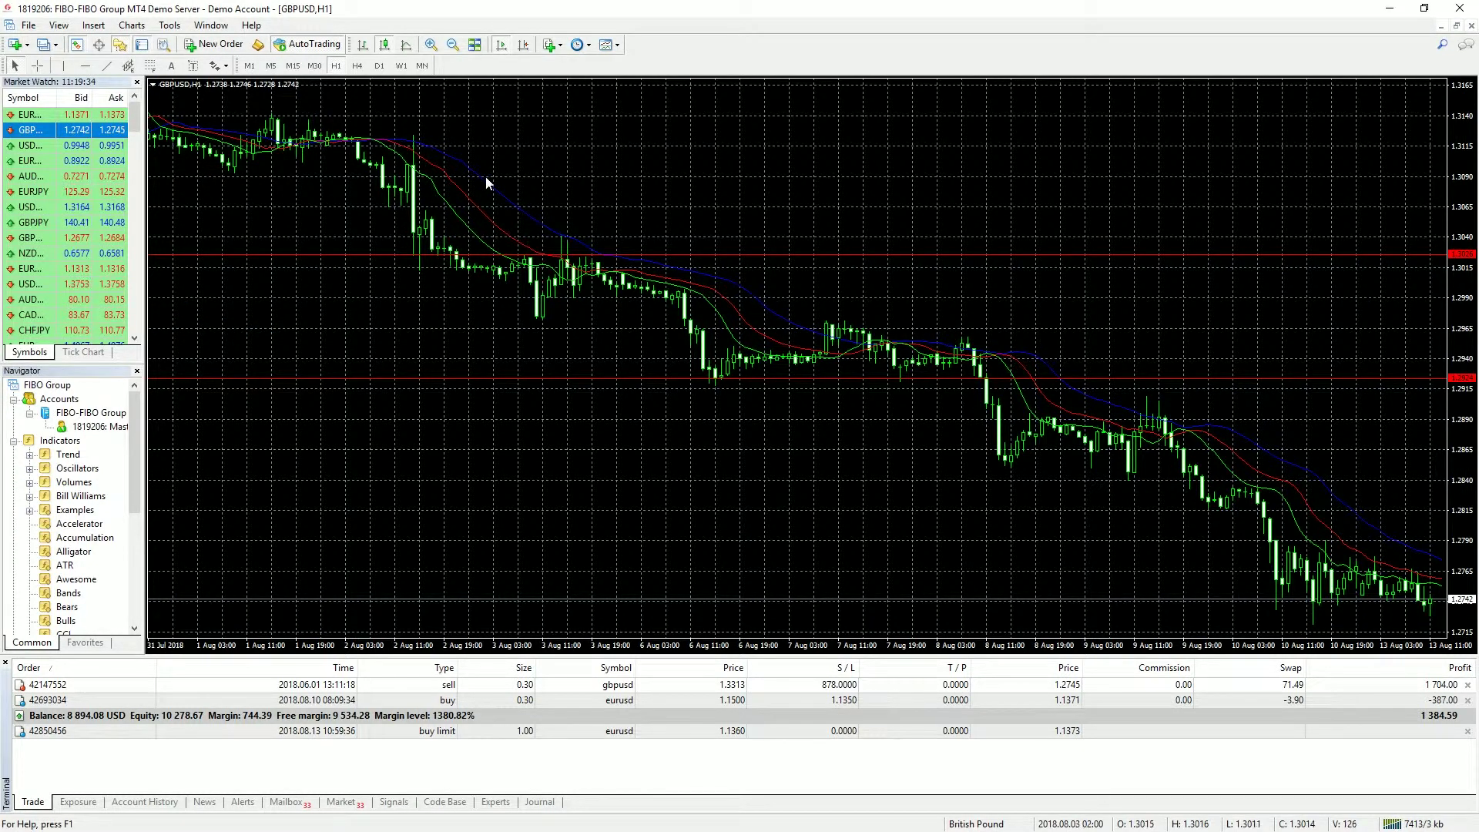